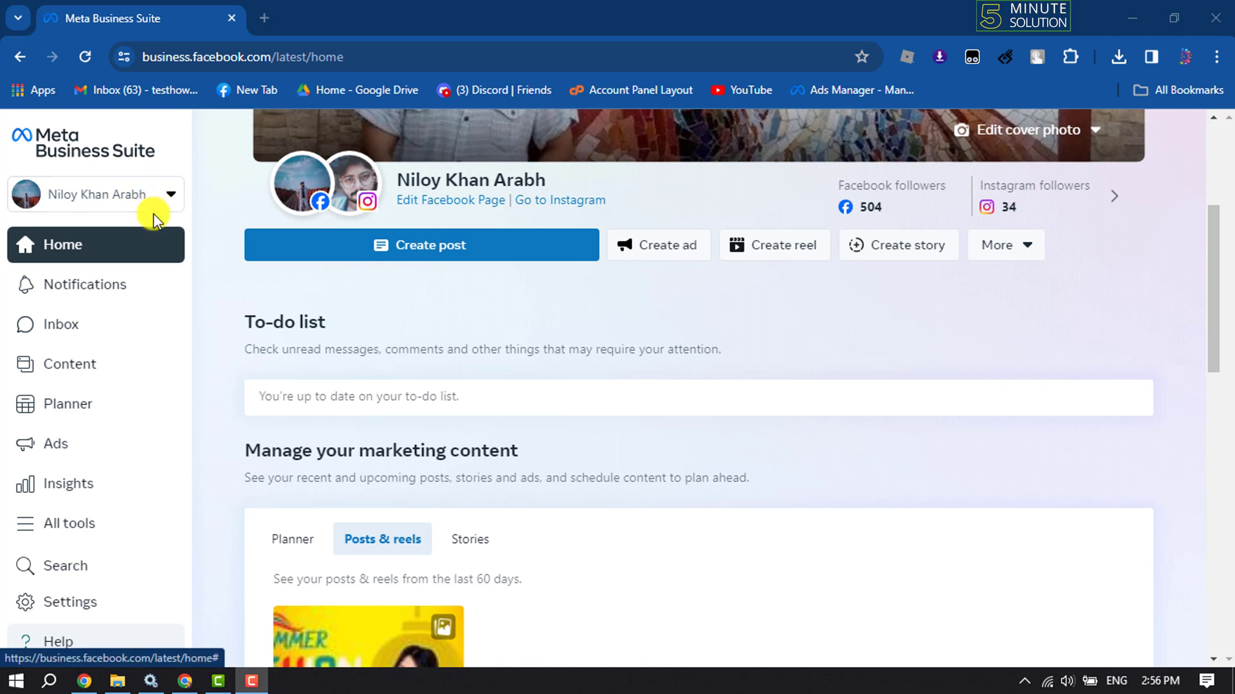
Step: Go to Business settings and list the ad accounts, including OnlineShopping
{"action": "left_click", "coordinate": [68, 607]}
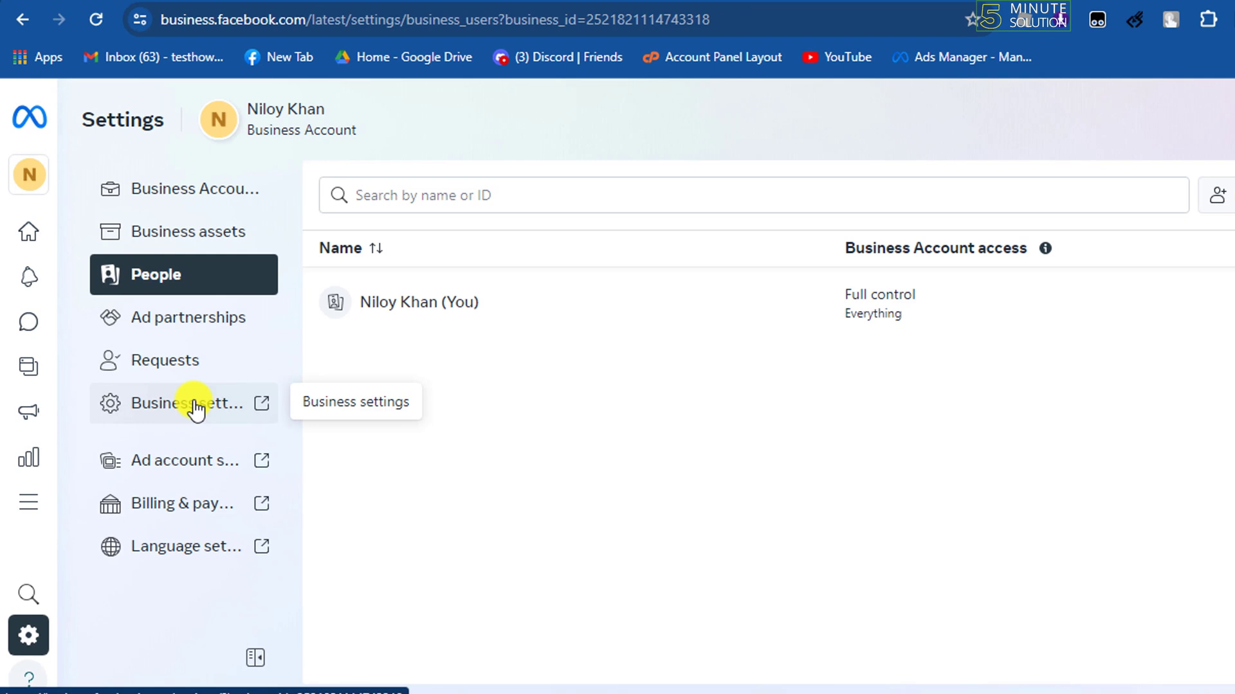
{"action": "left_click", "coordinate": [164, 405]}
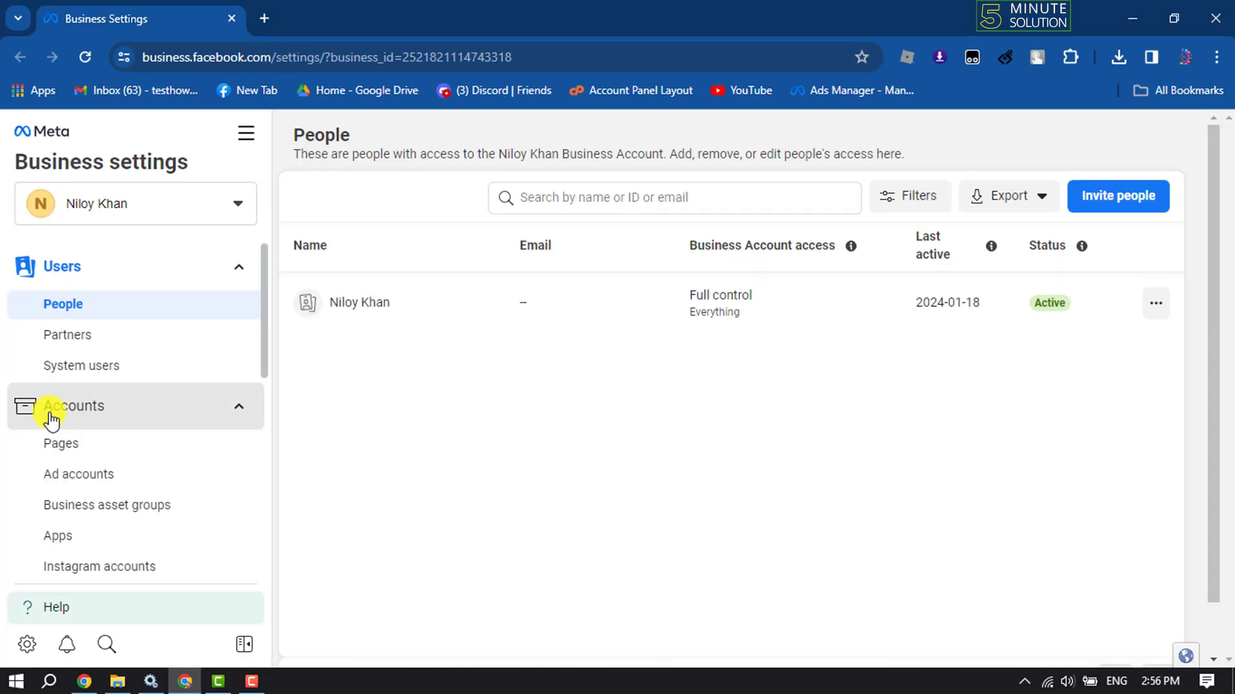
{"action": "left_click", "coordinate": [76, 487]}
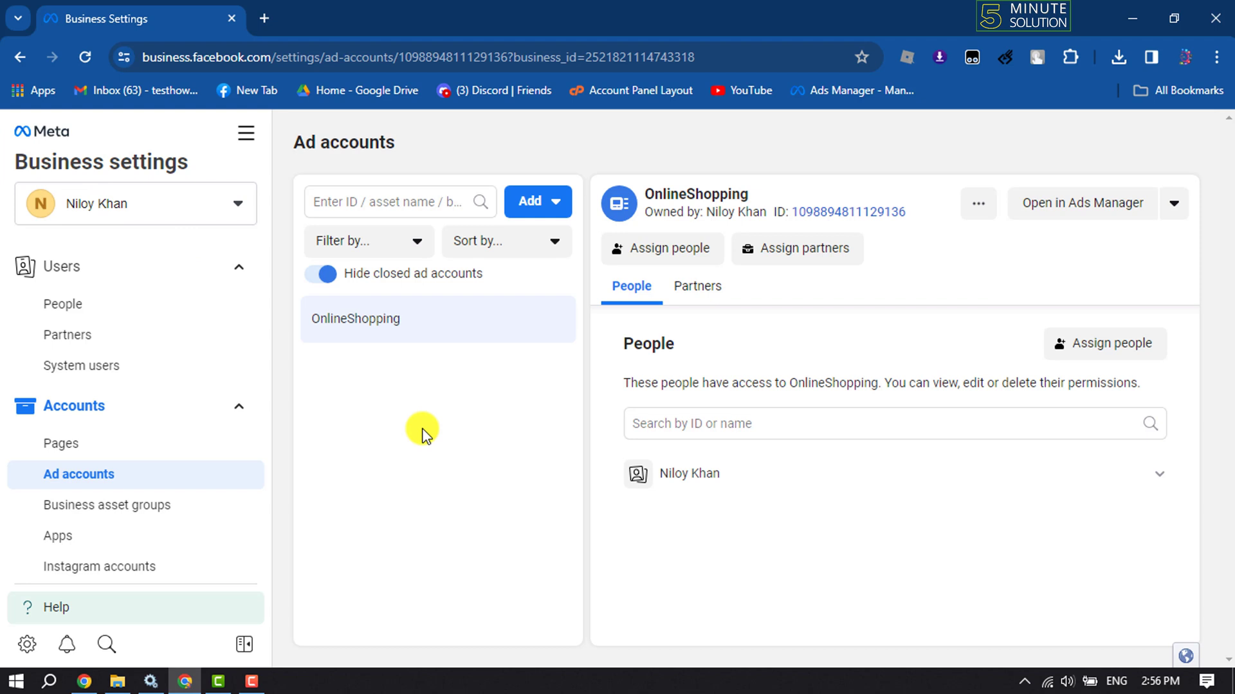
Step: Select the OnlineShopping ad account and show its extra actions menu
{"action": "left_click", "coordinate": [365, 331]}
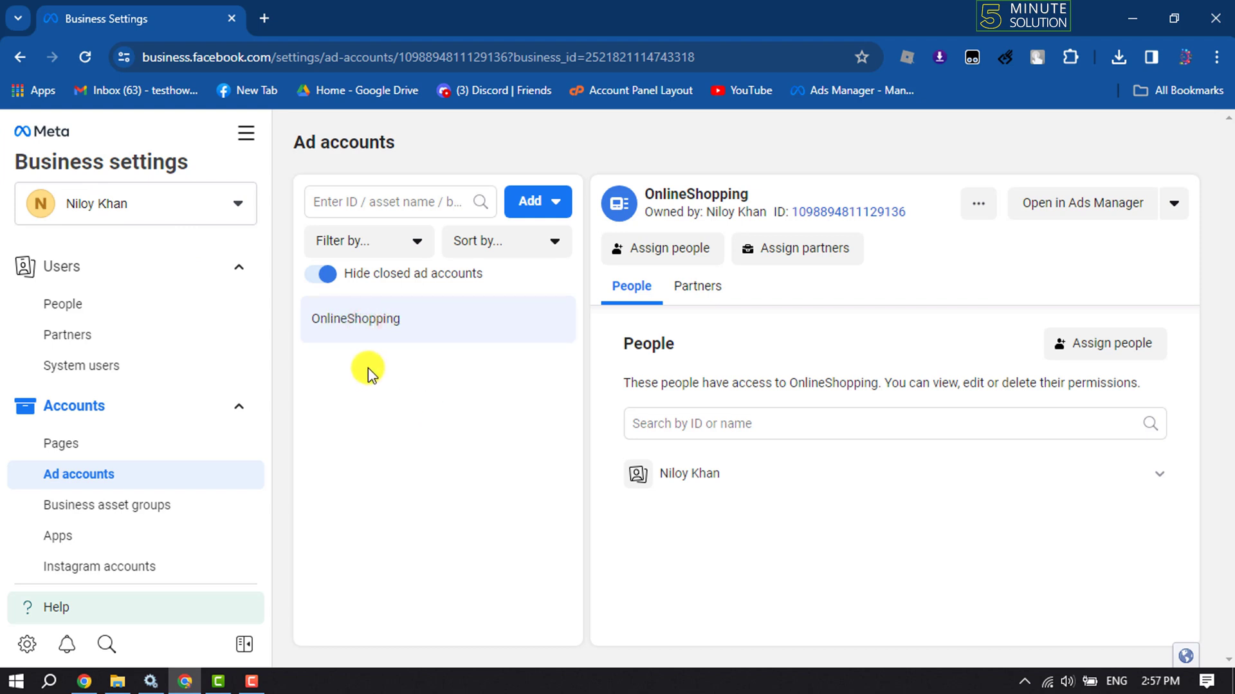
{"action": "left_click", "coordinate": [976, 214]}
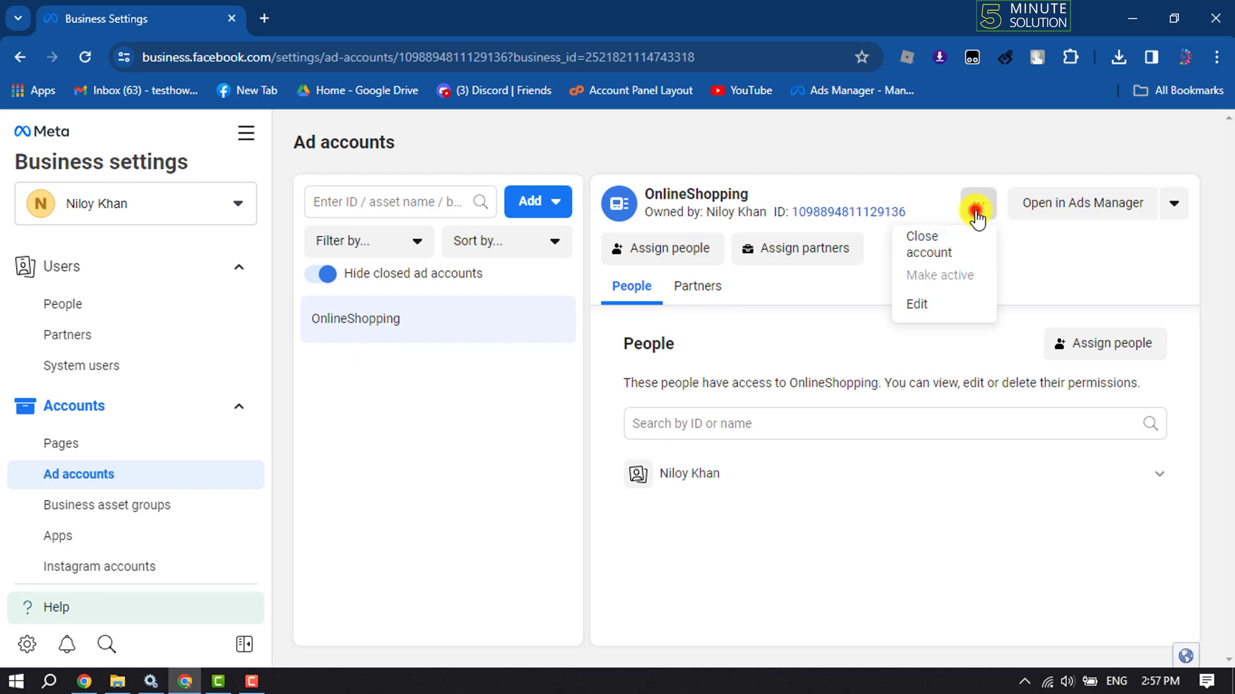
Step: Choose Close account for OnlineShopping and read the campaign-stopping warning
{"action": "left_click", "coordinate": [936, 248]}
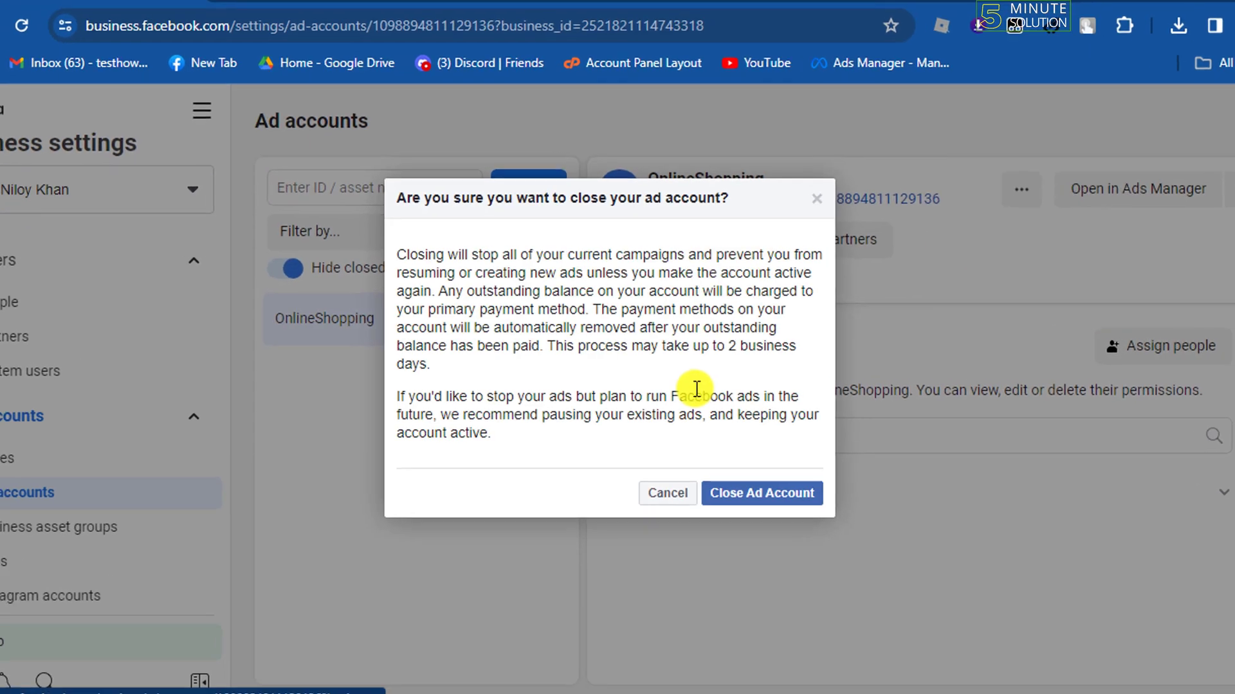
{"action": "left_click_drag", "start_coordinate": [397, 257], "coordinate": [432, 291]}
{"action": "left_click_drag", "start_coordinate": [501, 355], "coordinate": [578, 471]}
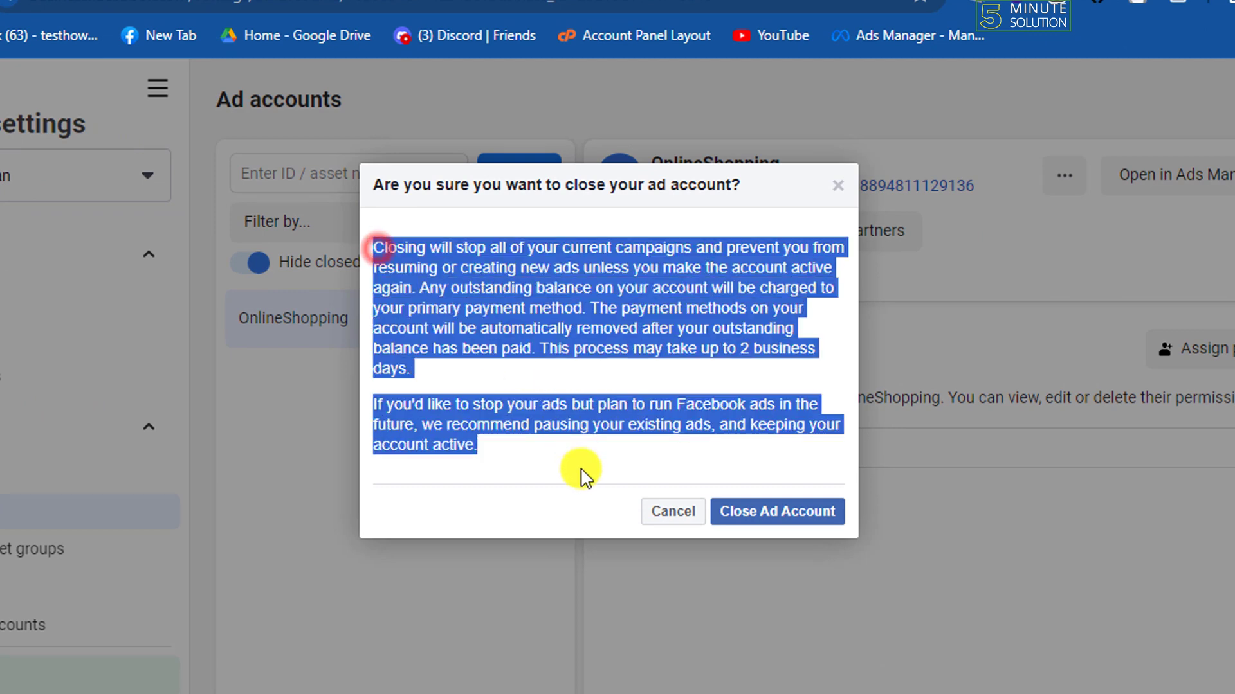
{"action": "left_click", "coordinate": [585, 449]}
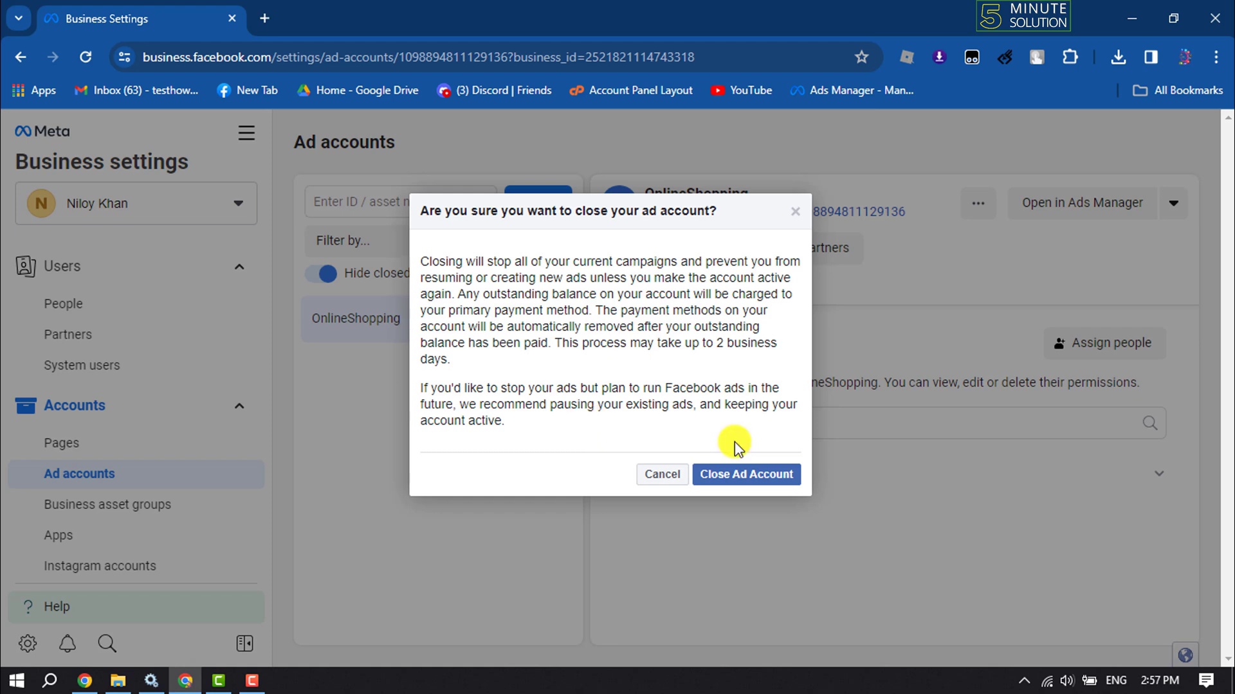
Step: Confirm Close Ad Account and review the notice's roughly 3-business-day closure timeframe
{"action": "left_click", "coordinate": [744, 480]}
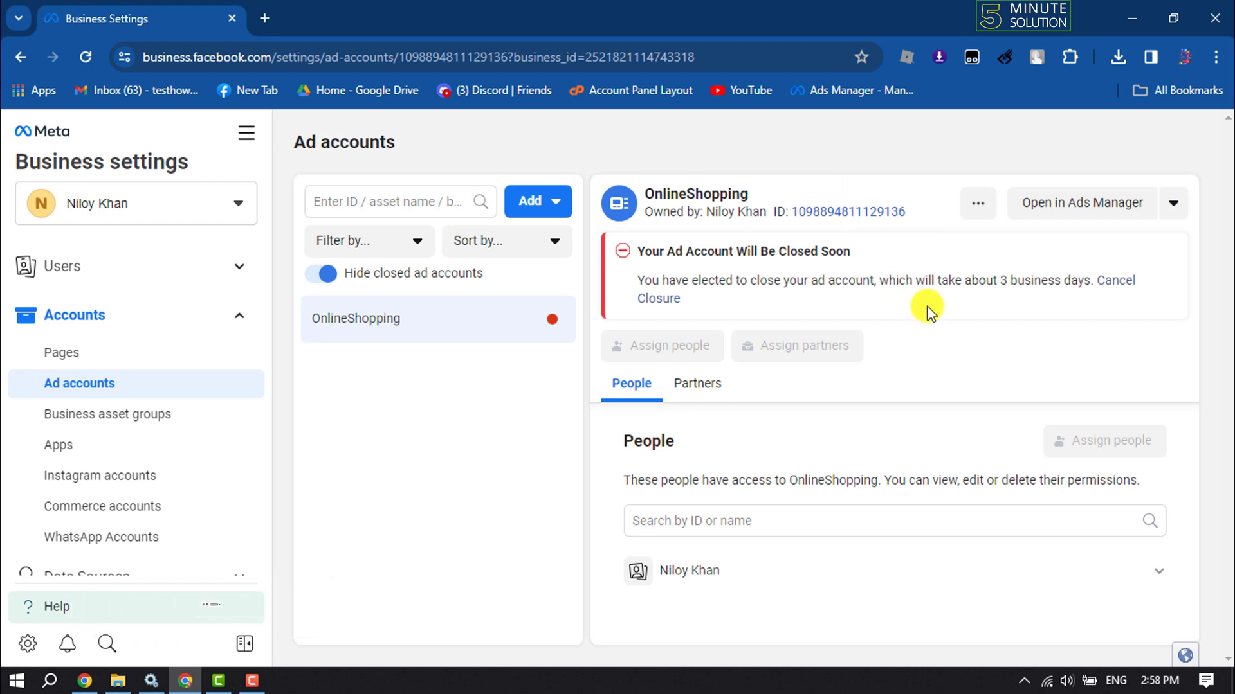
{"action": "left_click_drag", "start_coordinate": [1079, 282], "coordinate": [778, 280]}
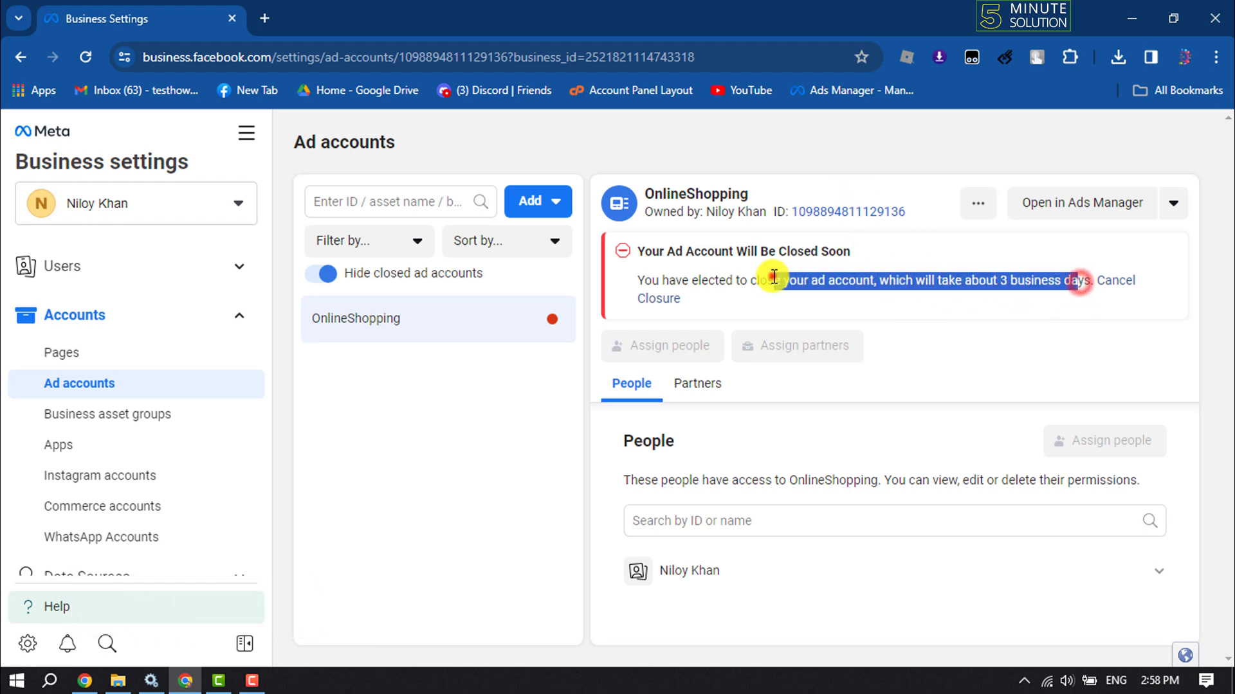
{"action": "left_click", "coordinate": [982, 321]}
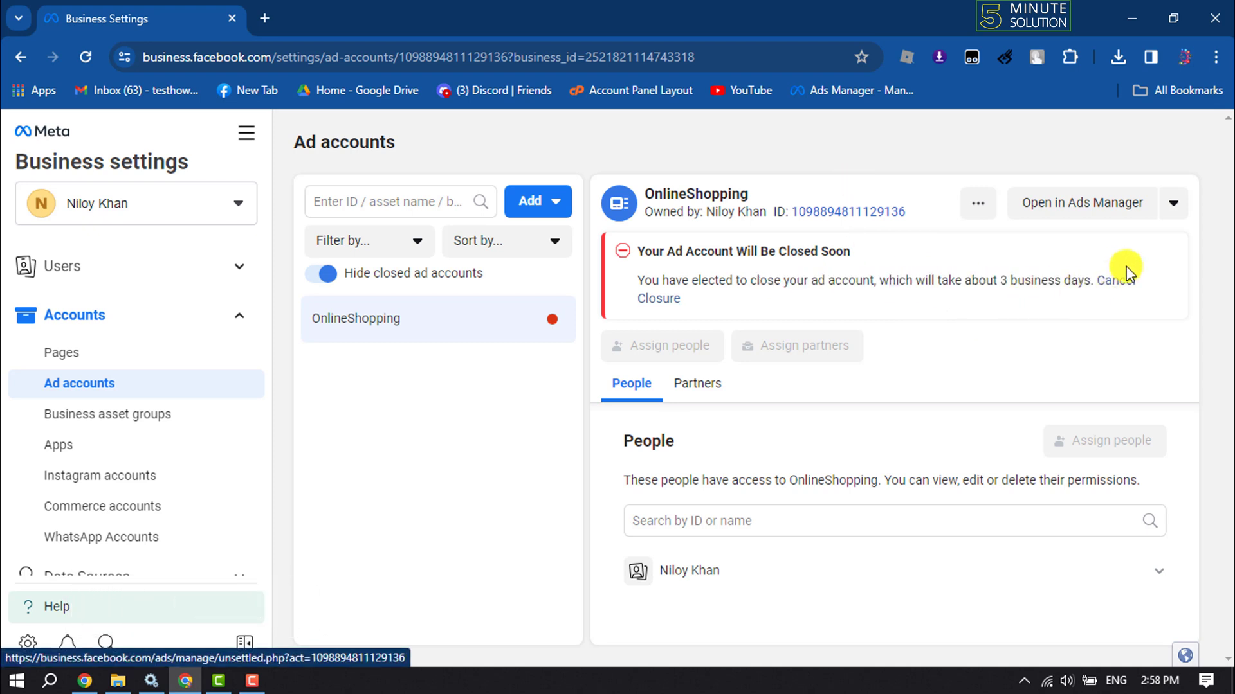